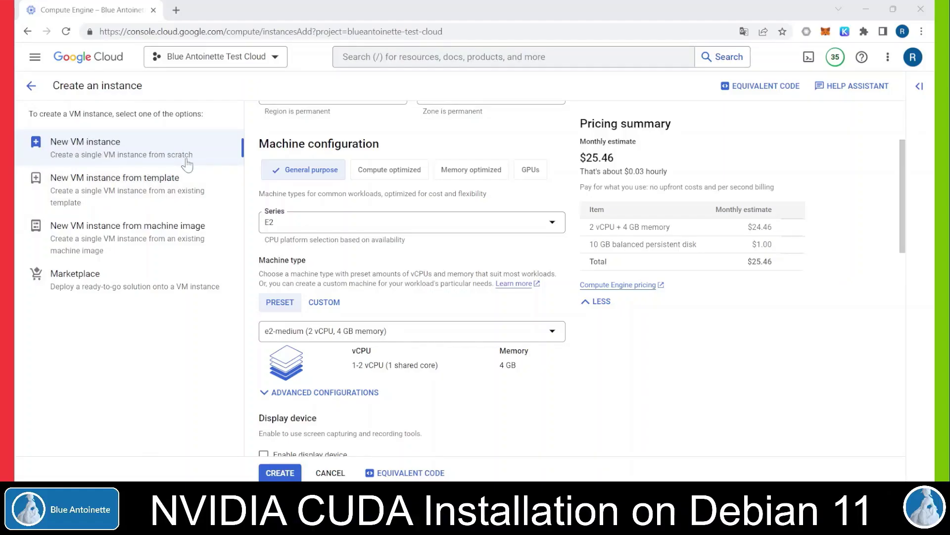
Keep one NVIDIA T4 on n1-standard-4 and confirm the Debian GNU/Linux 11 boot image over the GPU-optimized Debian 10 suggestion
click(528, 173)
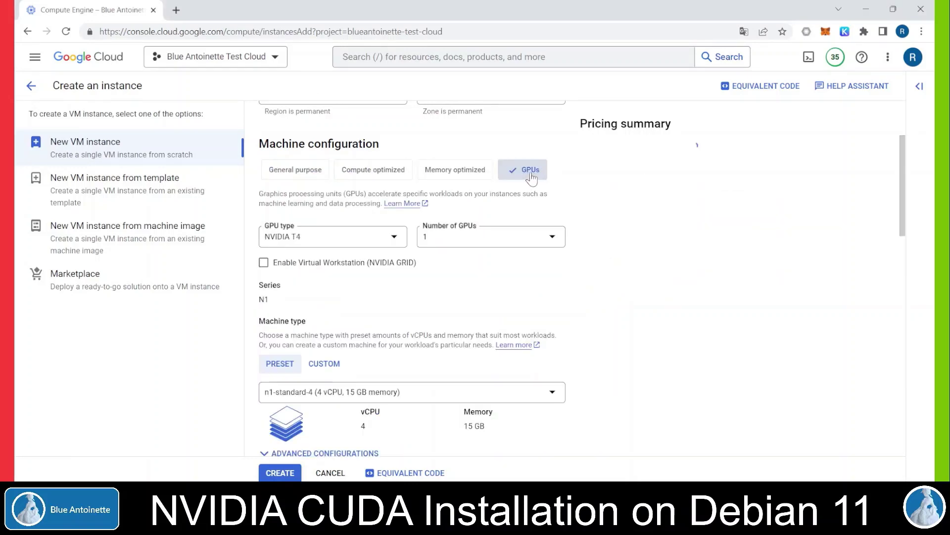
click(305, 239)
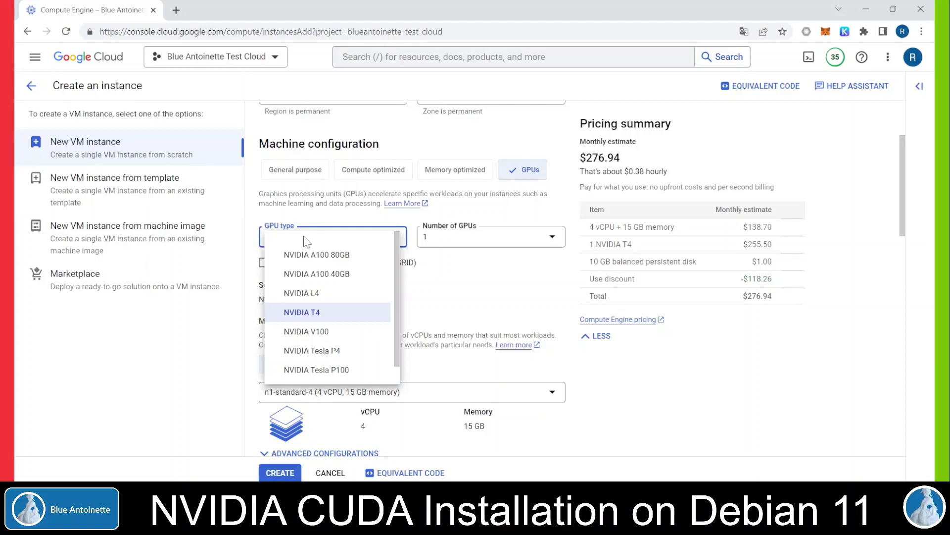
click(319, 222)
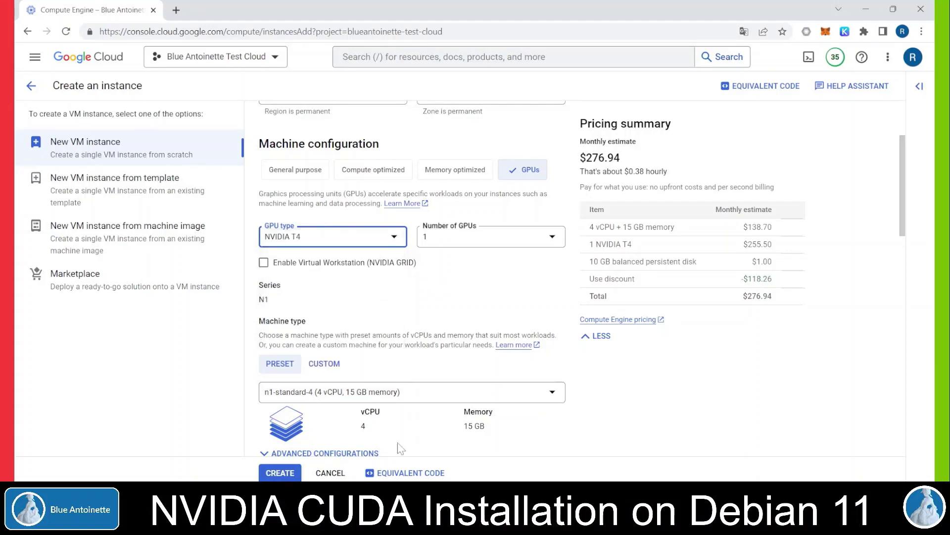
click(326, 397)
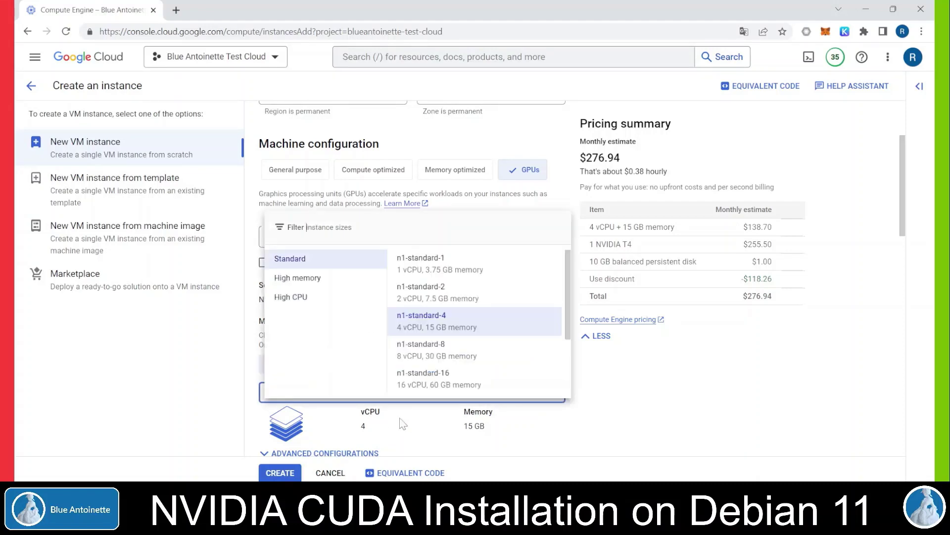
click(452, 325)
scroll(566, 312, down, 3)
scroll(566, 312, down, 1)
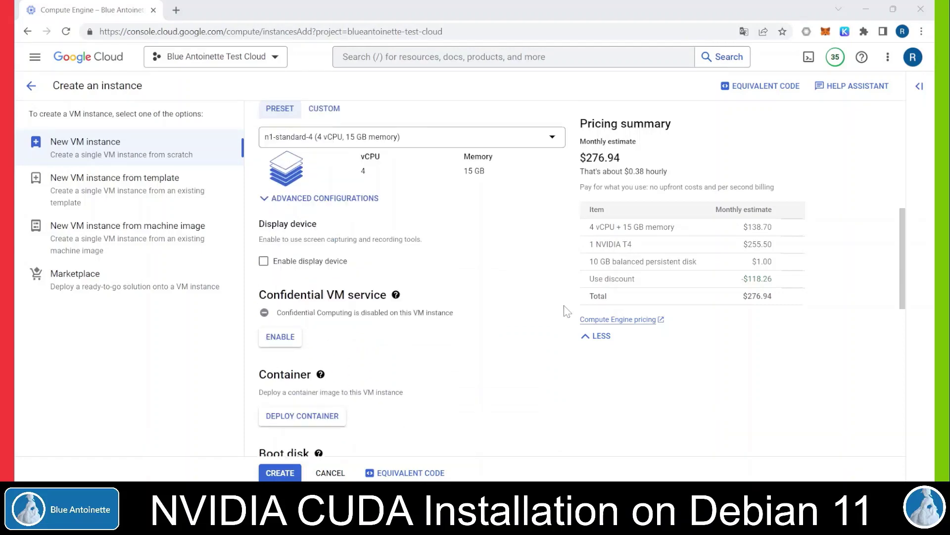
scroll(565, 312, down, 2)
scroll(566, 312, down, 1)
scroll(334, 251, down, 1)
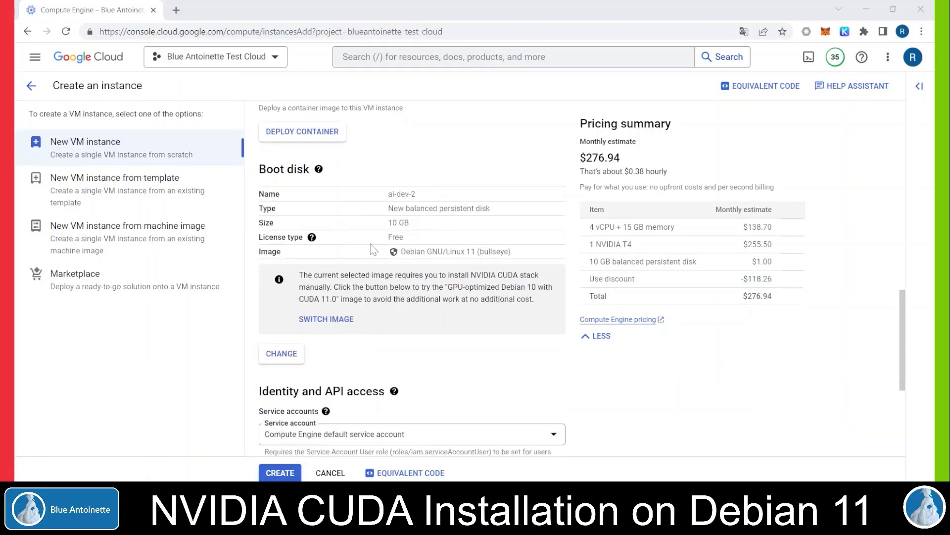
drag(401, 252, 476, 252)
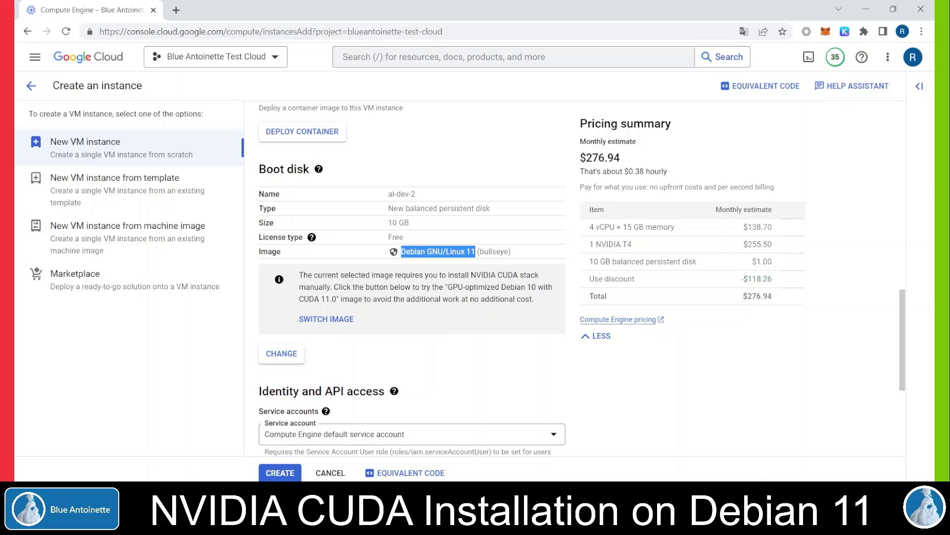
drag(446, 287, 536, 287)
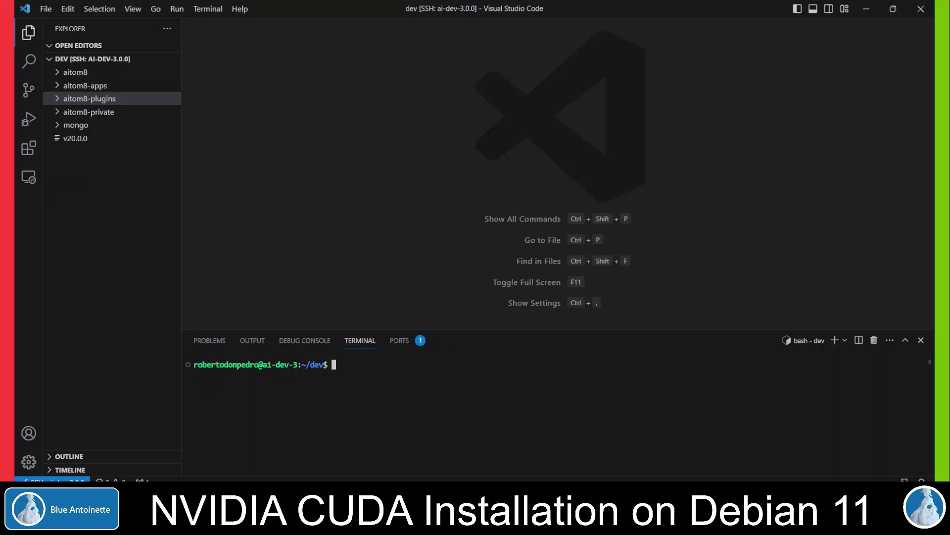
text(lsb)
text(_release)
text( -a)
Run lsb_release -a to confirm the VM is Debian GNU/Linux 11 (bullseye)
key(Return)
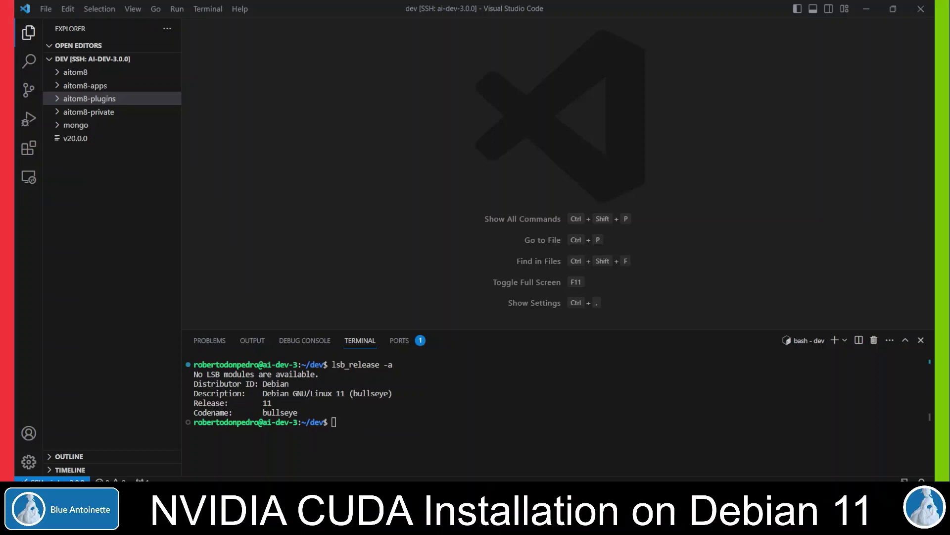
Clear the terminal and run aitom8 cuda install so nvidia-smi reports driver 530.30.02 with CUDA 12.1
key(ctrl+l)
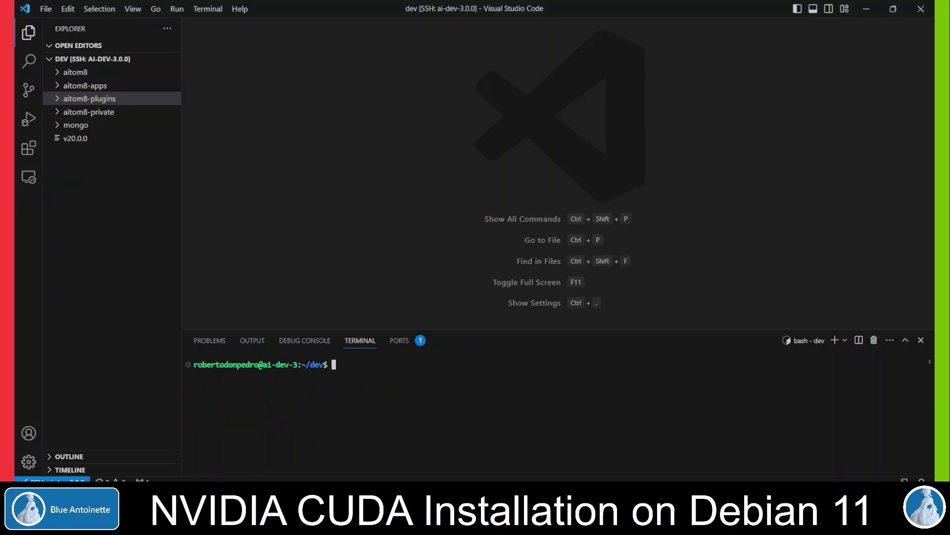
text(ait)
text(om8 cud)
text(a install)
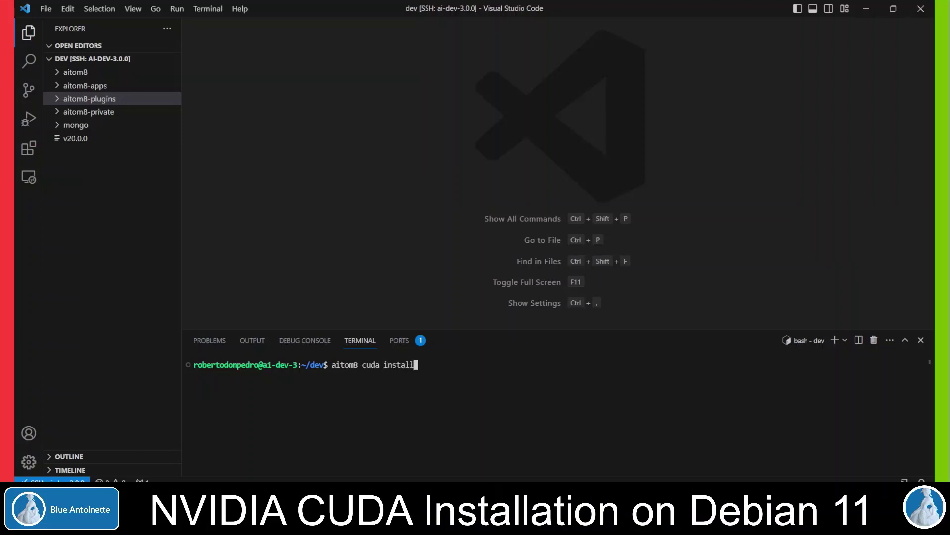
key(Return)
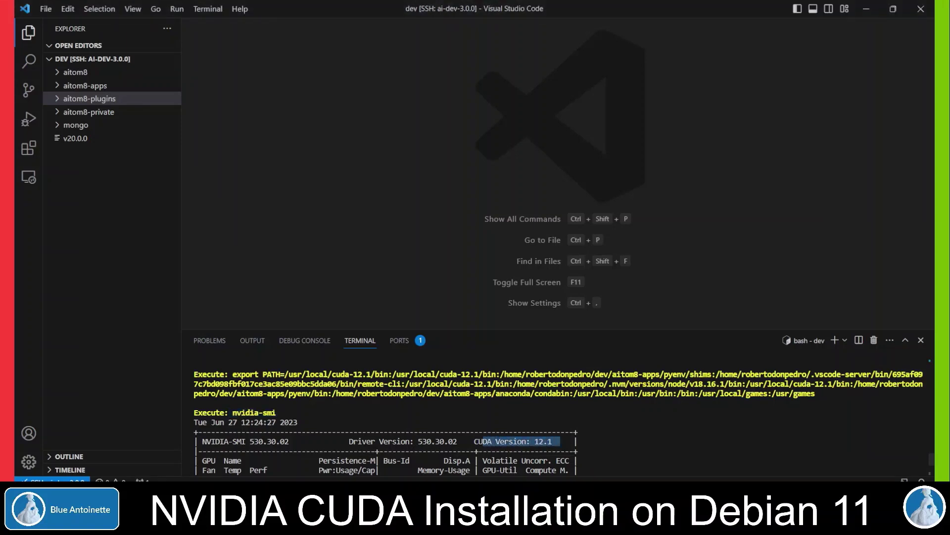
scroll(557, 408, down, 2)
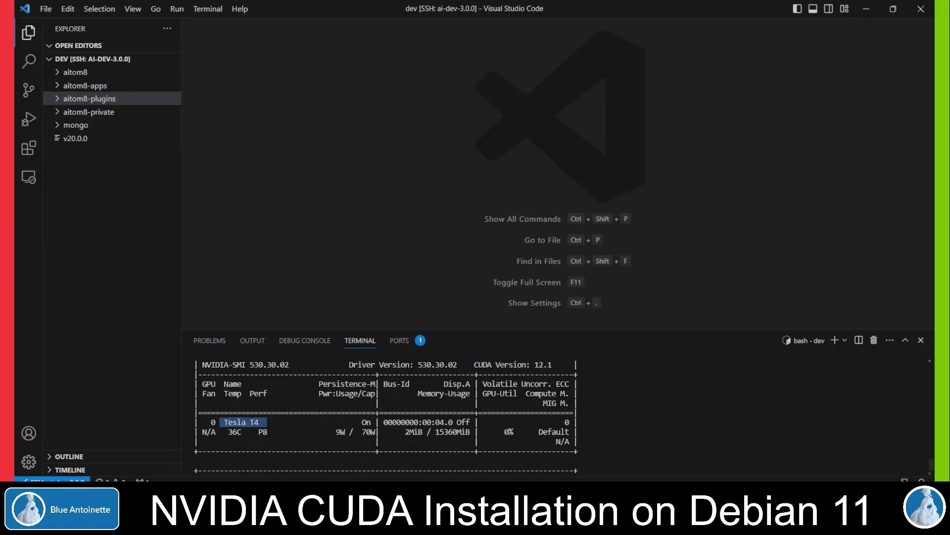
scroll(557, 416, down, 3)
text(exit)
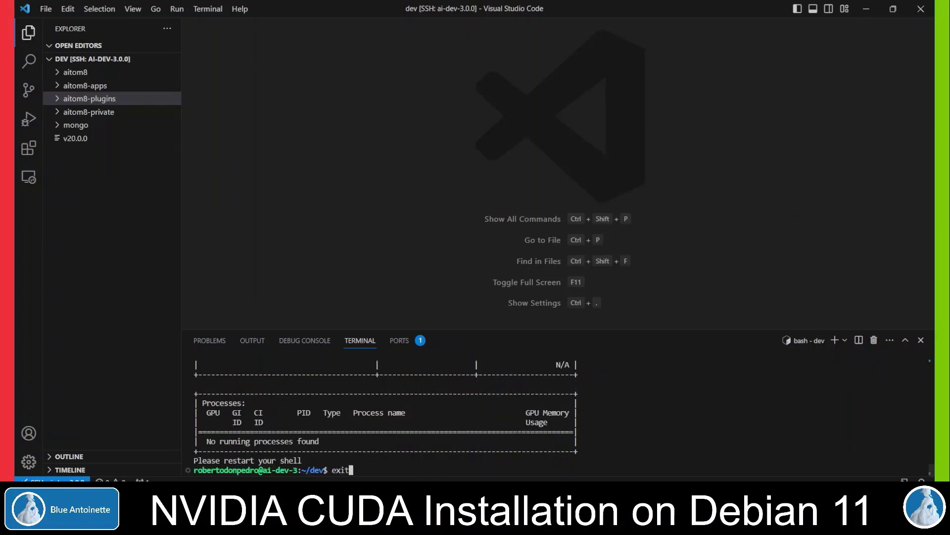
Exit the old shell and start a new terminal session from the Terminal menu
key(Return)
click(219, 8)
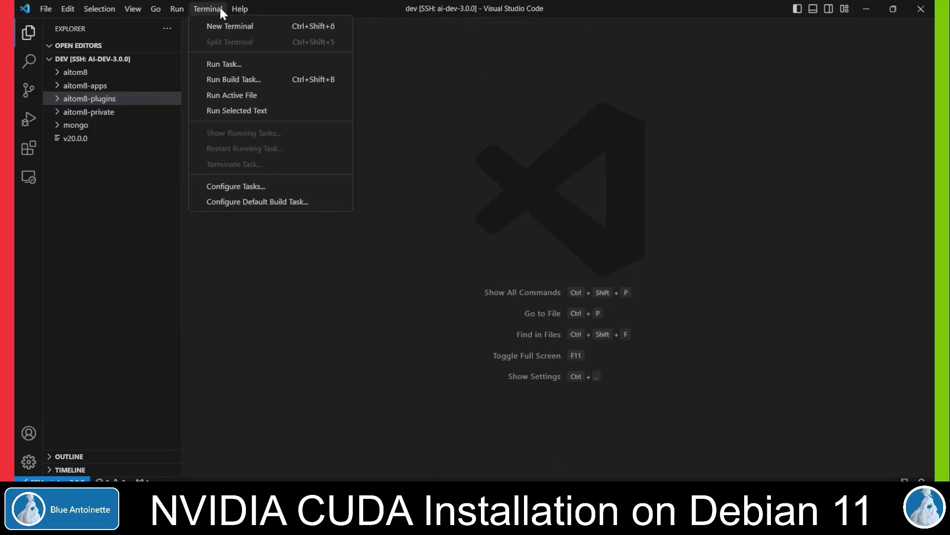
click(228, 26)
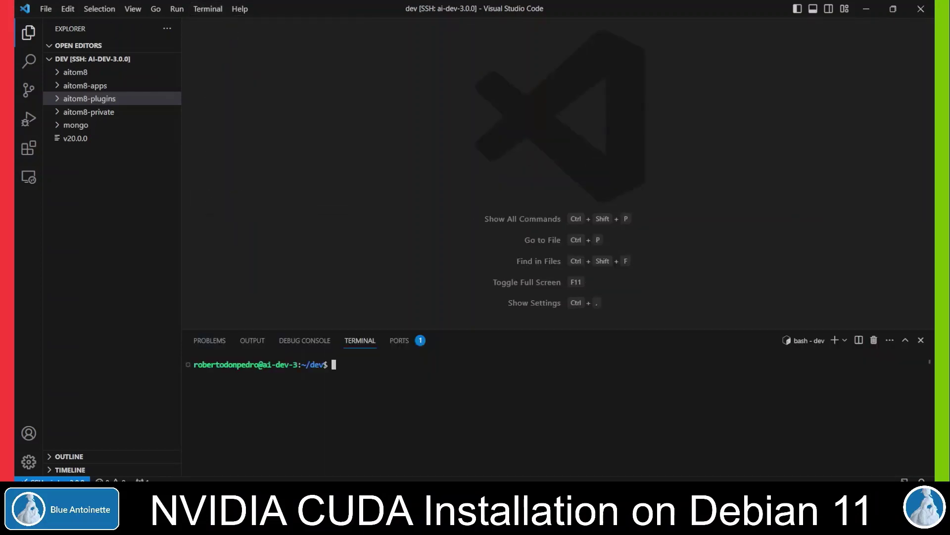
text(nvid)
text(ia-s)
text(mi)
Run nvidia-smi to reconfirm the Tesla T4 with CUDA Version 12.1, then clear the terminal
key(Return)
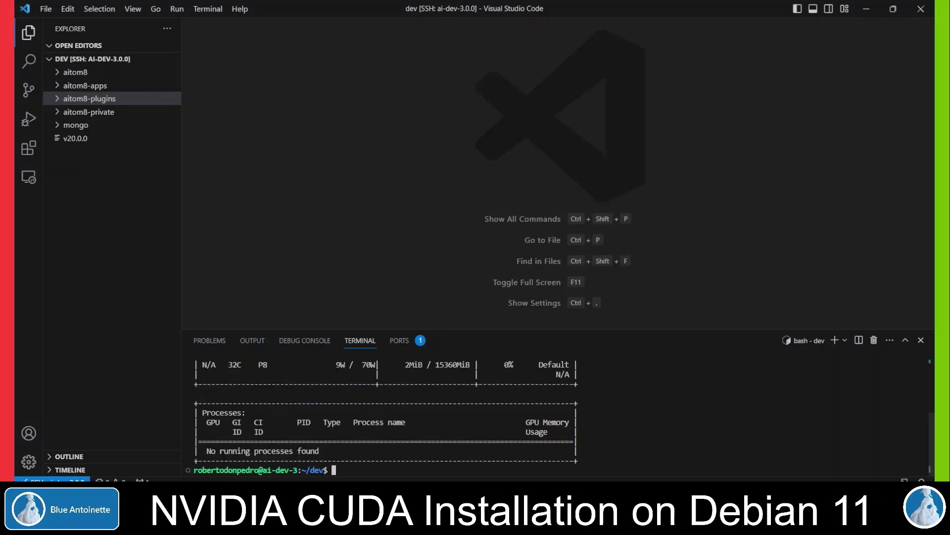
scroll(557, 412, up, 3)
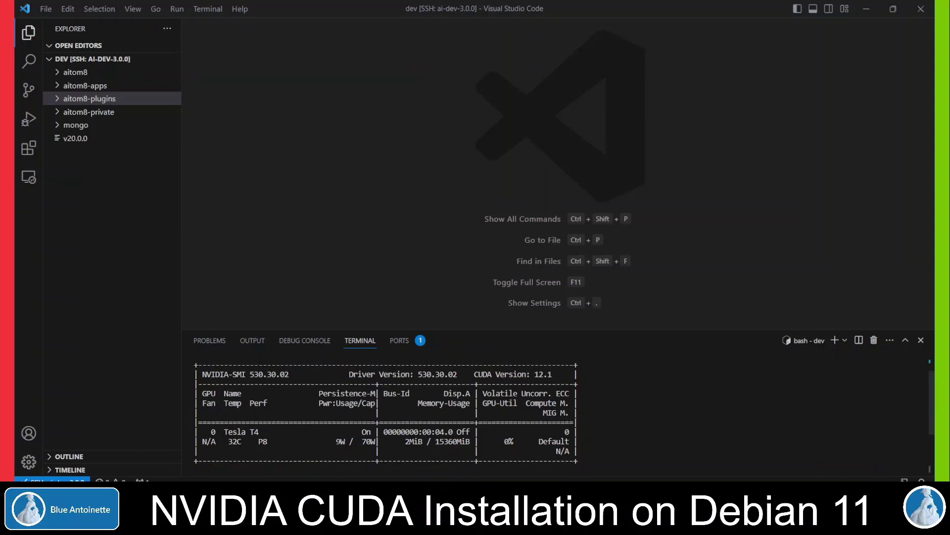
drag(557, 373, 452, 374)
key(ctrl+l)
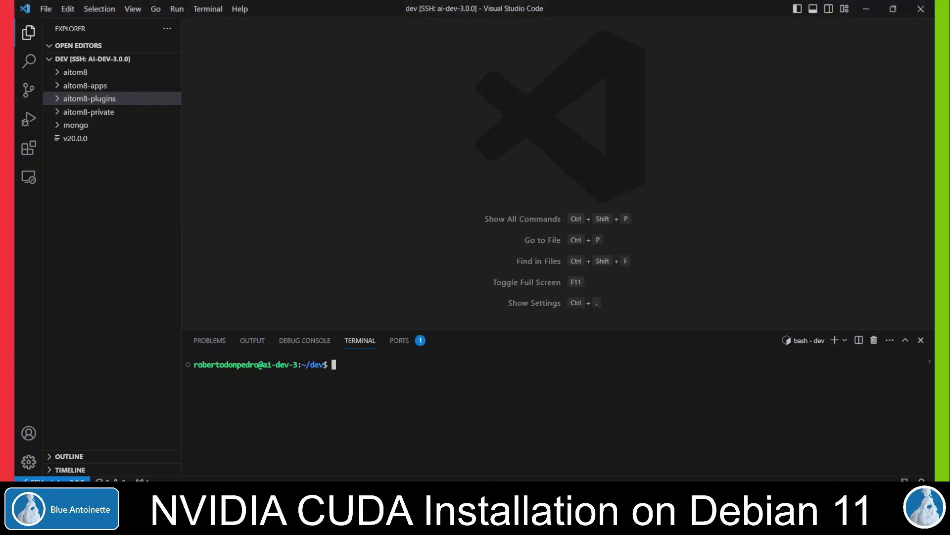
text(aitom)
text(8 nvidia)
text(-ctk )
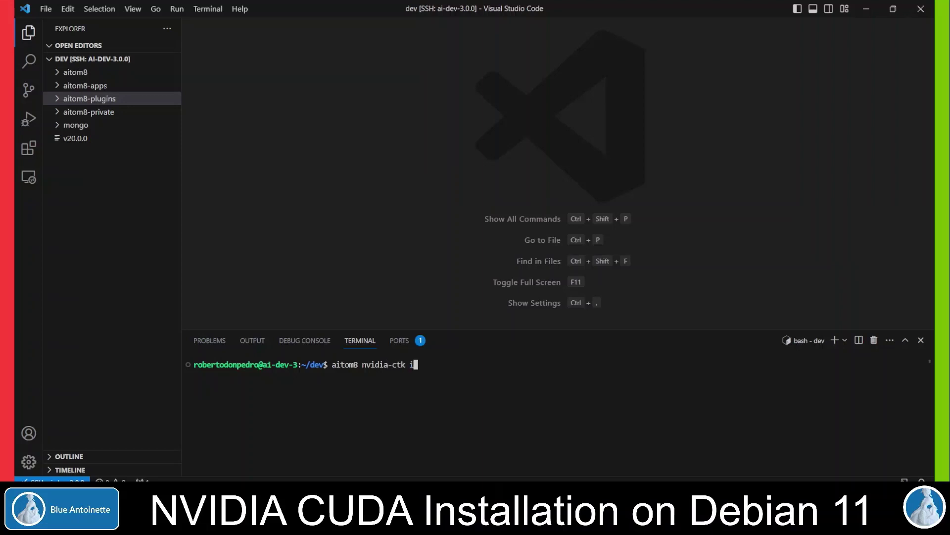
text(install)
Run aitom8 nvidia-ctk install to set up the NVIDIA Container Toolkit
key(Return)
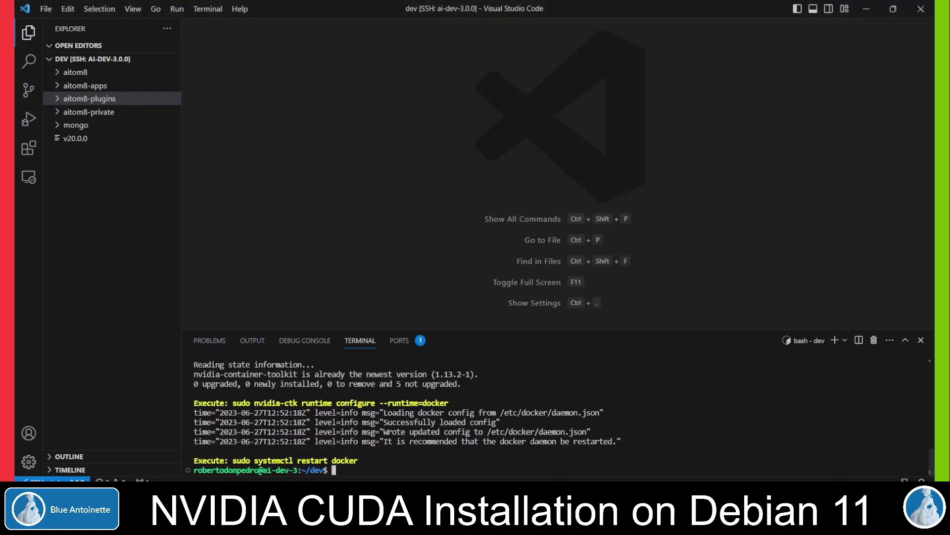
text(clear)
Clear the terminal and edit the prompt to aitom8 nvidia-ctk run without executing it
key(Return)
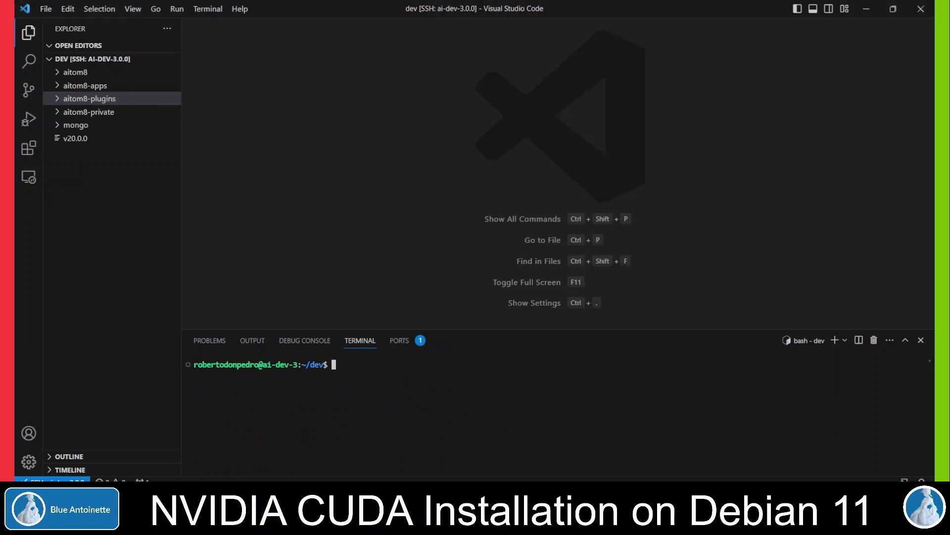
text(aitom8 nvidia-ctk install)
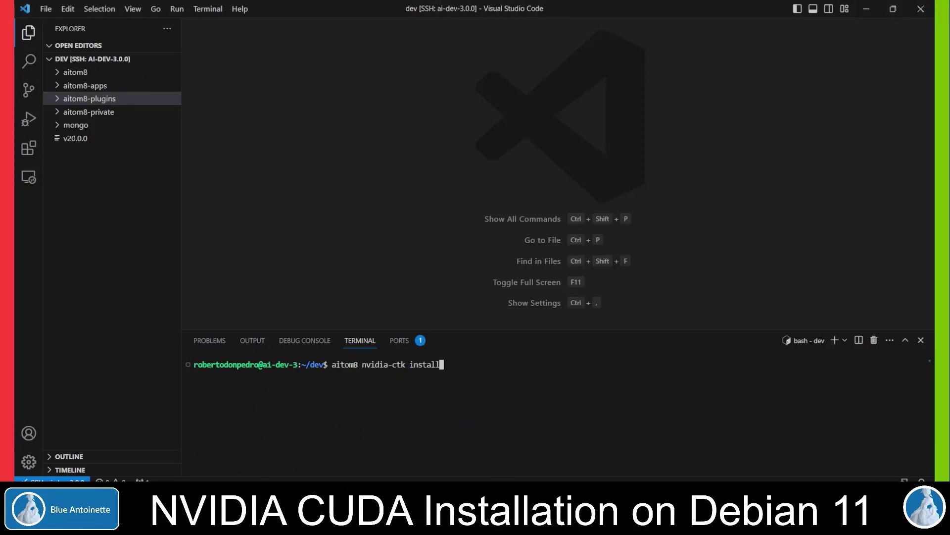
key(BackSpace)
key(BackSpace)
key(BackSpace)
key(BackSpace)
key(BackSpace)
key(BackSpace)
key(BackSpace)
text(run)
Run aitom8 nvidia-ctk run so a CUDA container's nvidia-smi shows the Tesla T4 with CUDA 12.1
key(Return)
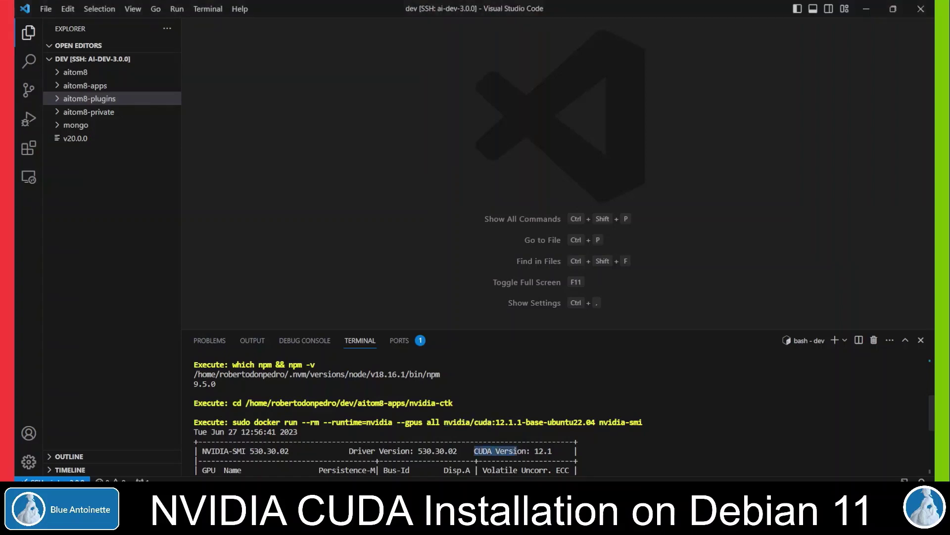
scroll(520, 416, down, 5)
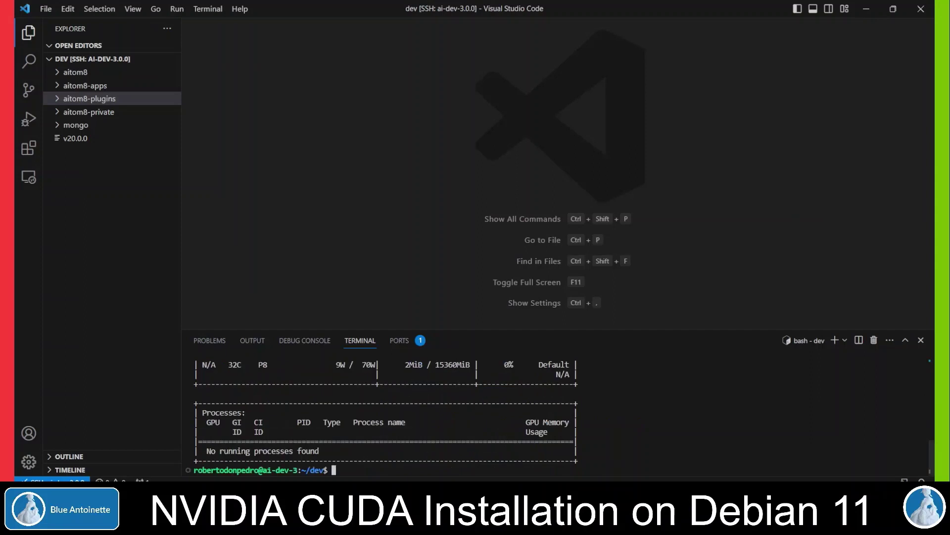
scroll(520, 416, up, 3)
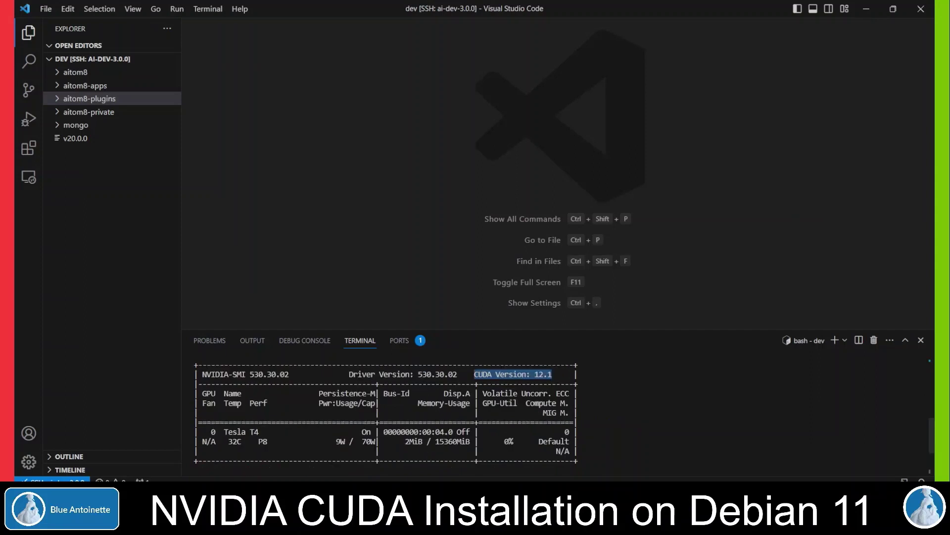
scroll(520, 416, down, 3)
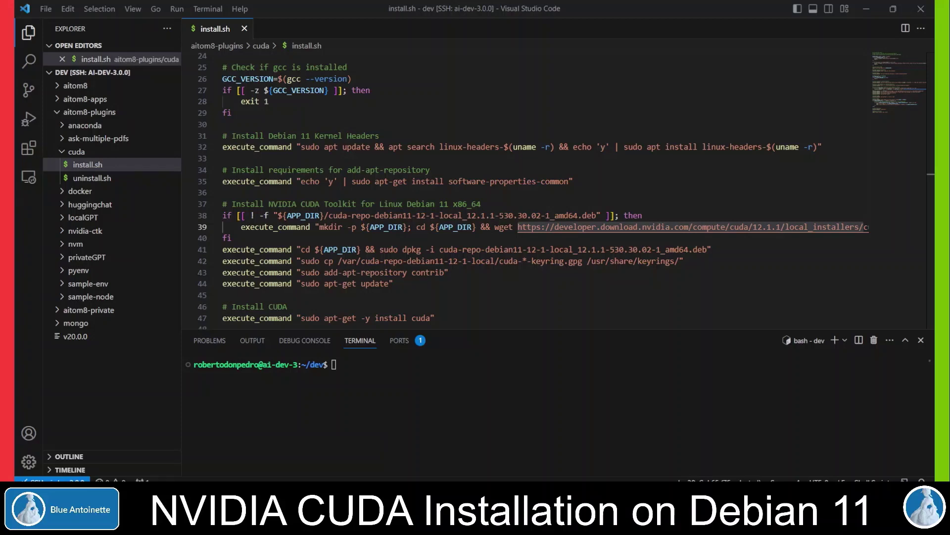
scroll(520, 193, up, 3)
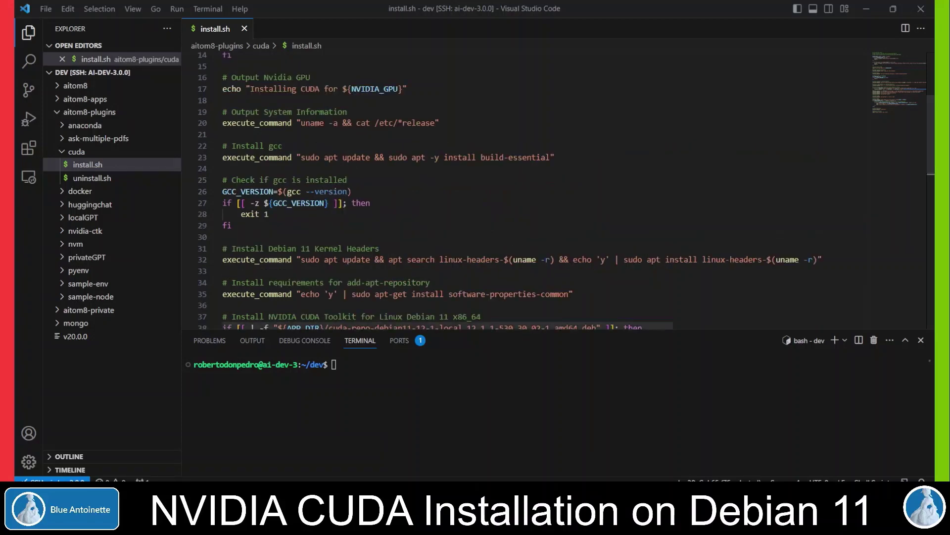
Highlight the gcc installation step and the build-essential package name in cuda/install.sh
drag(555, 158, 223, 145)
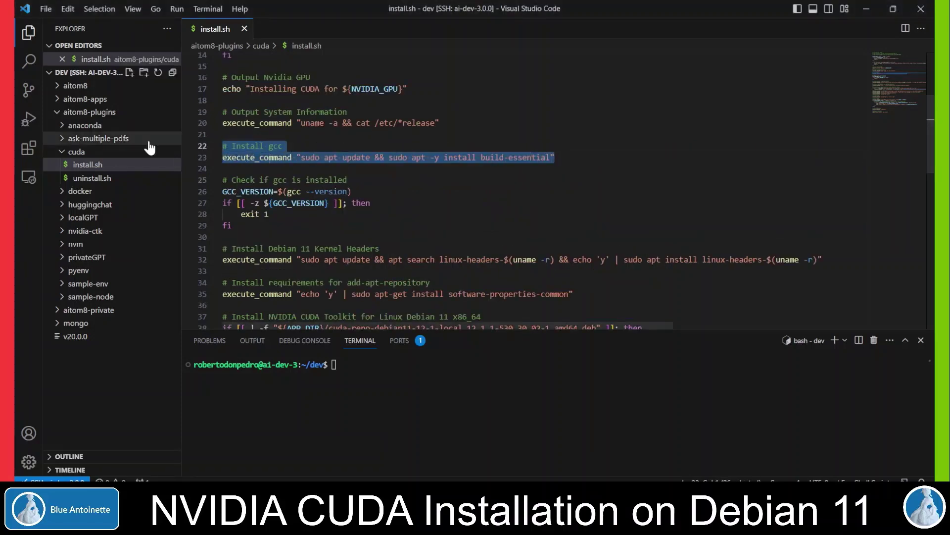
key(alt+Tab)
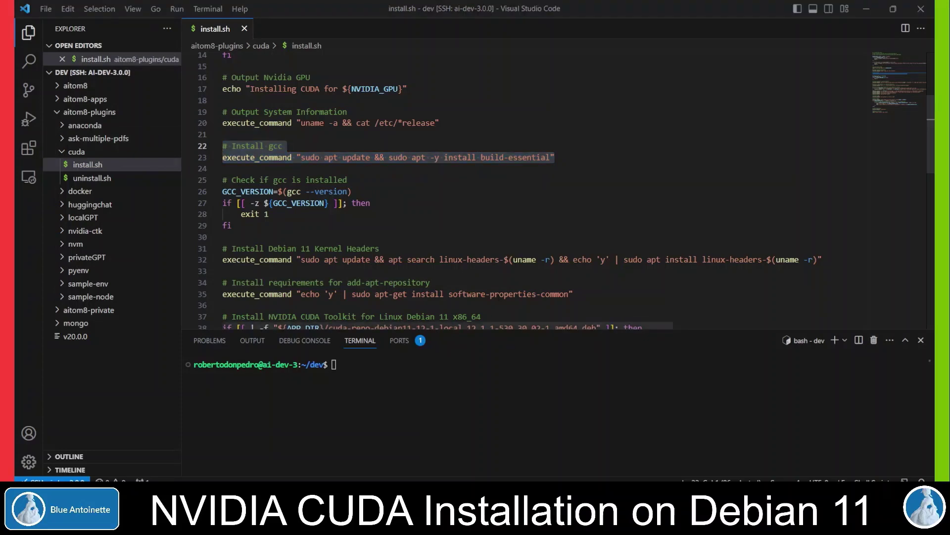
key(alt+Tab)
click(511, 158)
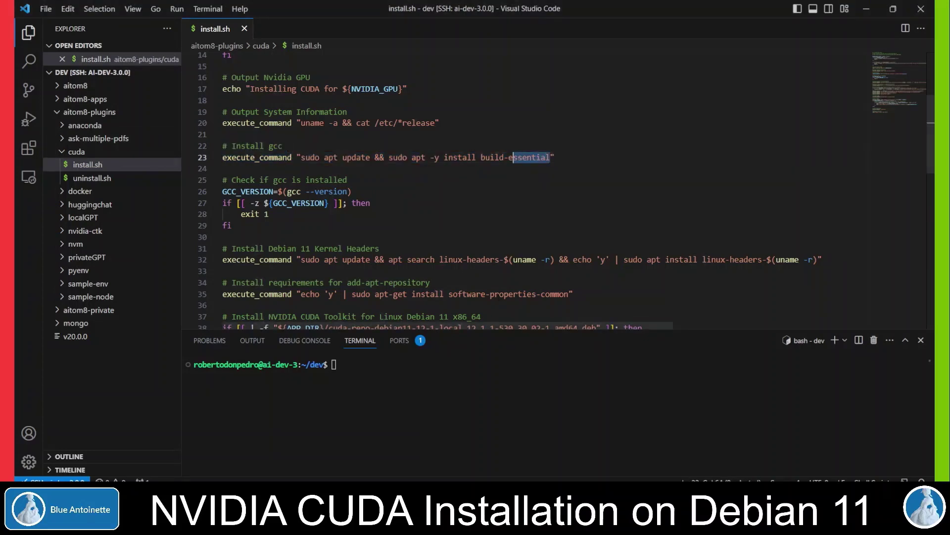
drag(511, 158, 471, 158)
Select the kernel headers command and the add-apt-repository requirements step
click(223, 248)
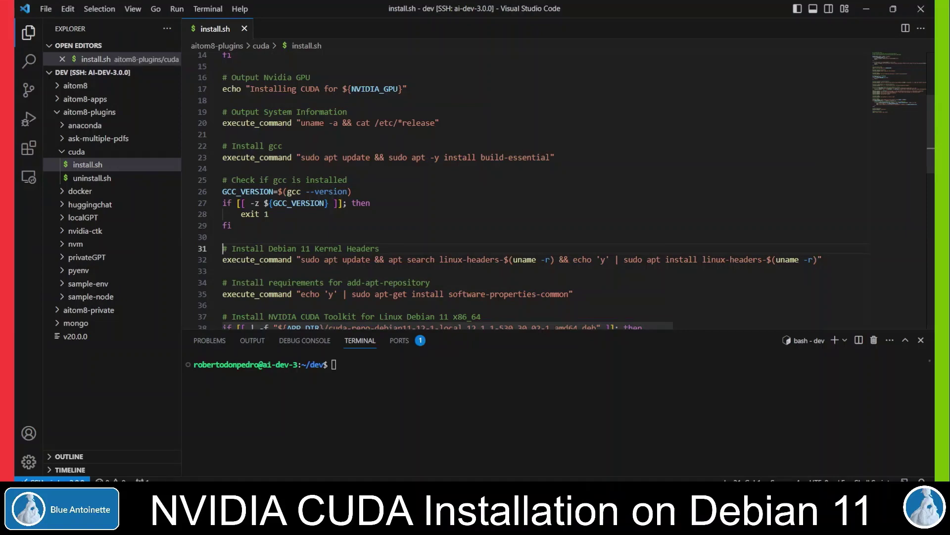
key(shift+Down)
key(shift+Down)
key(shift+Left)
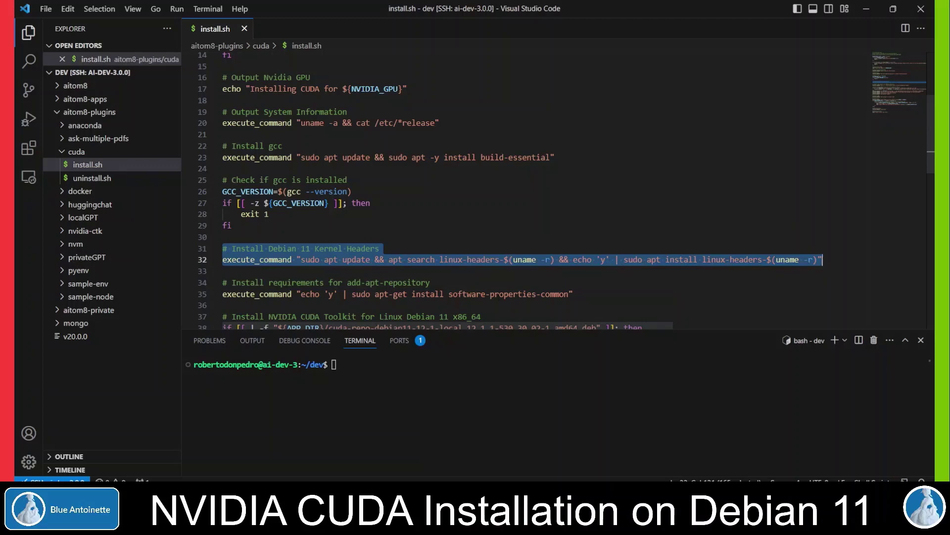
key(Down)
key(Down)
key(Home)
key(shift+Down)
key(shift+End)
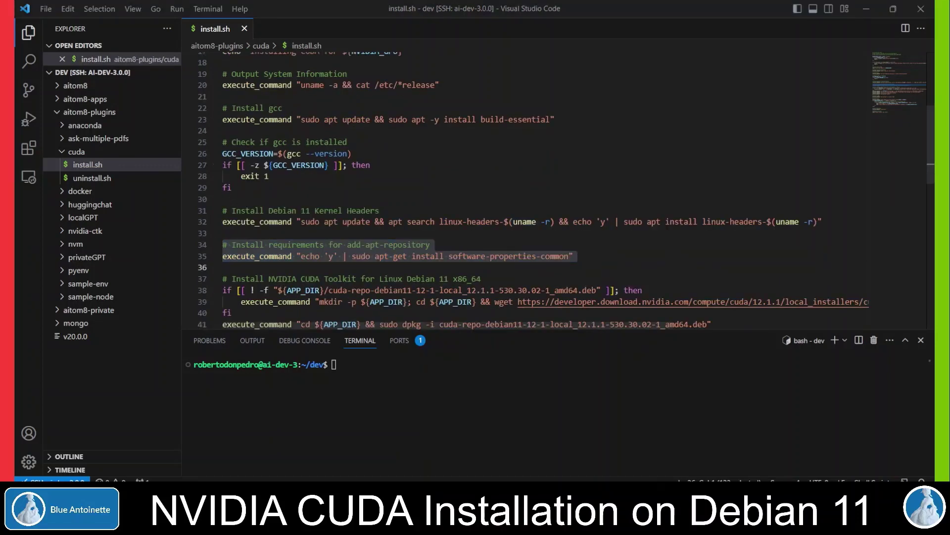
Select the CUDA 12.1.1 toolkit download and repository setup steps
click(318, 256)
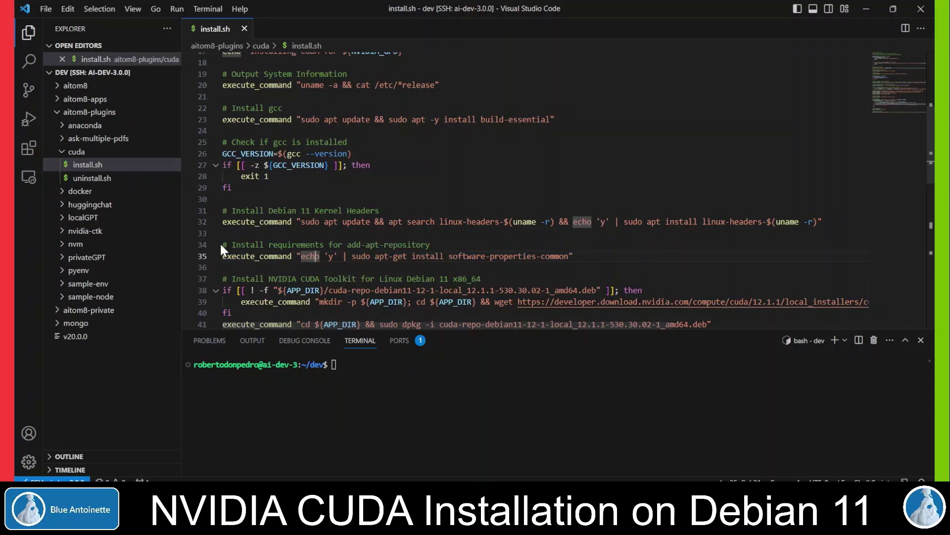
key(Up)
key(Home)
key(shift+Down)
key(shift+End)
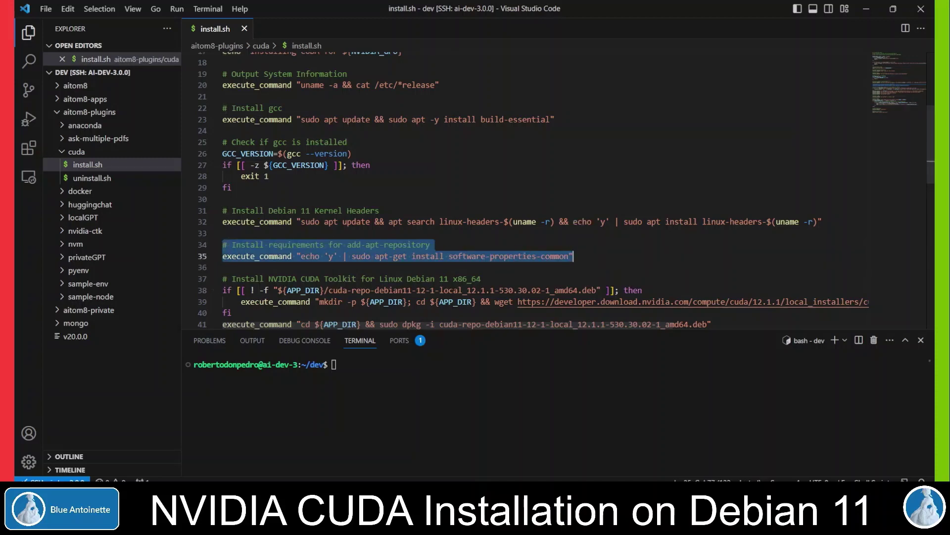
key(Down)
key(Down)
key(Home)
key(shift+Down)
key(shift+Down)
key(shift+Down)
key(shift+End)
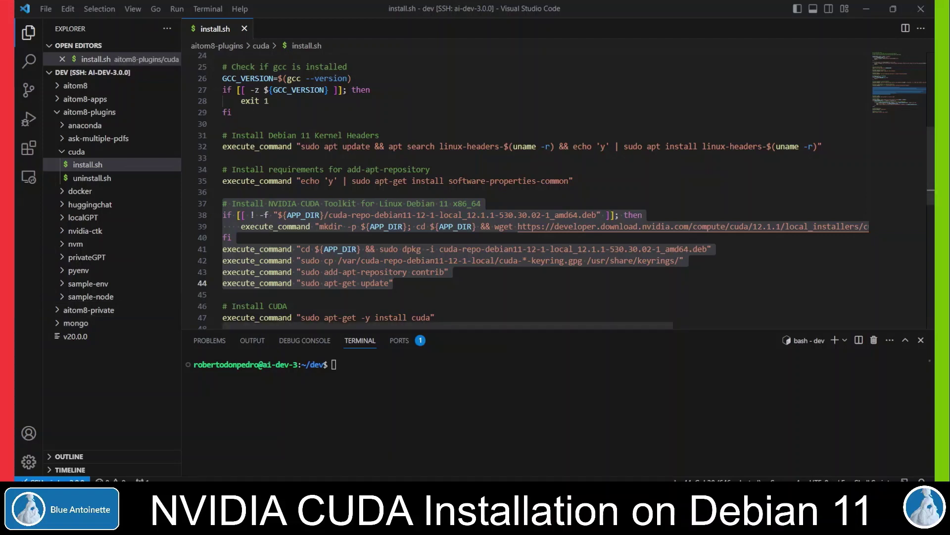
Select the Install CUDA and Export Path steps and mark the bash startup files on line 51
key(Down)
key(Down)
key(Home)
key(shift+Down)
key(shift+End)
scroll(184, 108, down, 3)
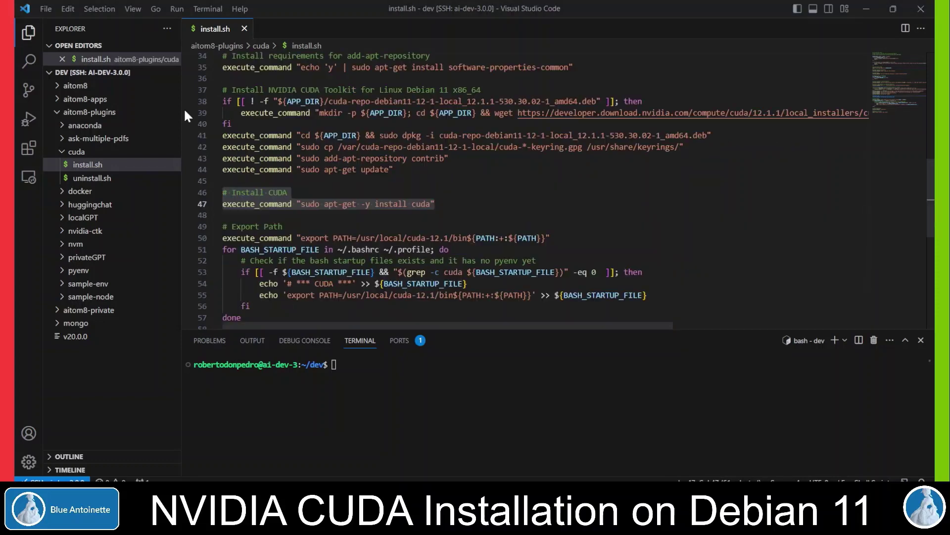
key(alt+Tab)
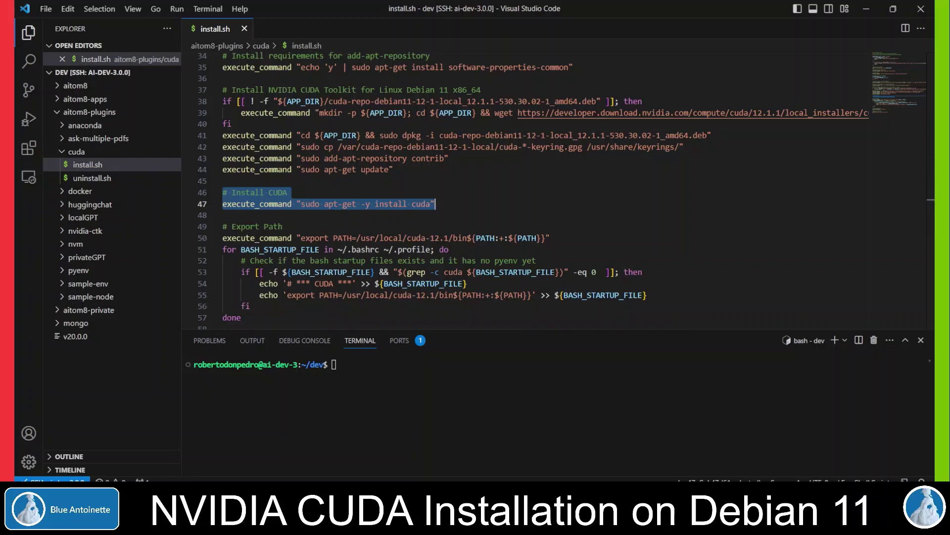
key(Down)
key(Down)
key(Home)
key(shift+Down)
key(shift+End)
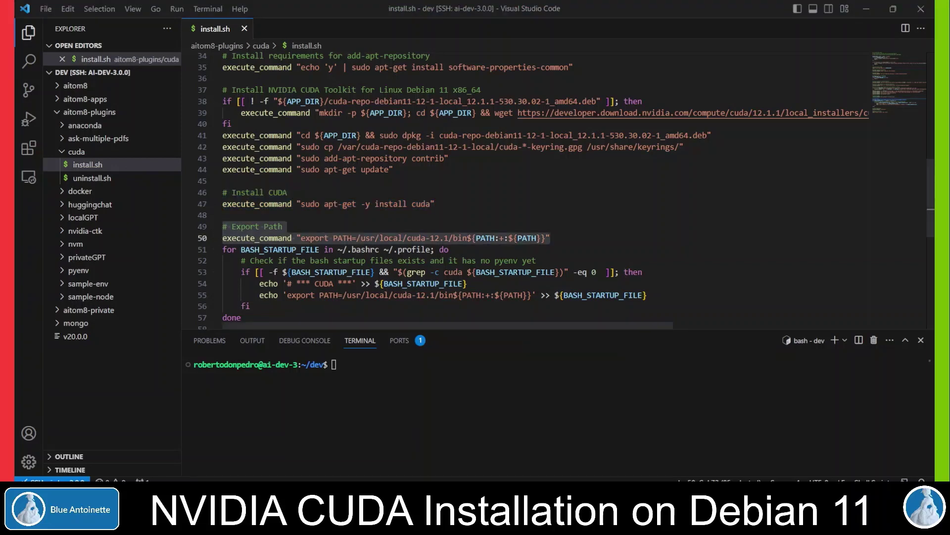
key(alt+Tab)
drag(338, 250, 431, 249)
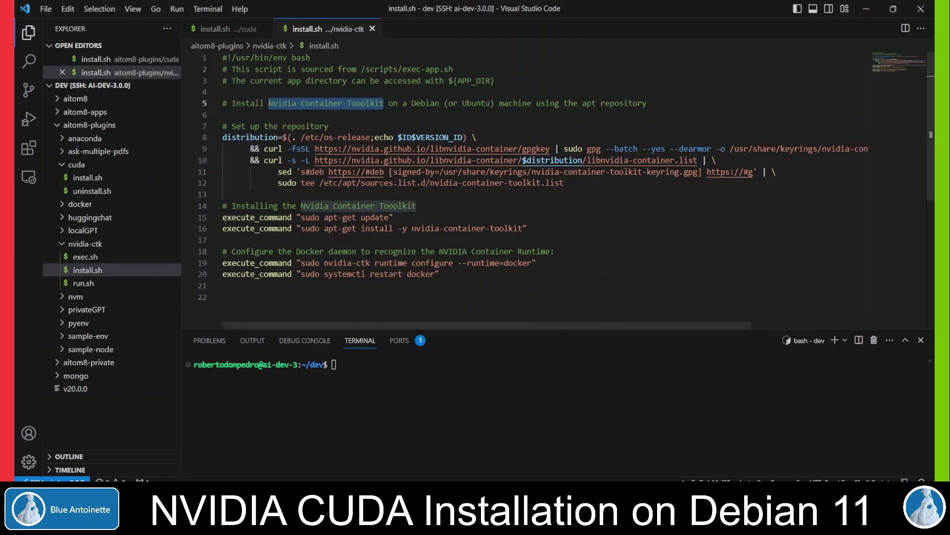
drag(297, 103, 268, 103)
key(ctrl+shift+Right)
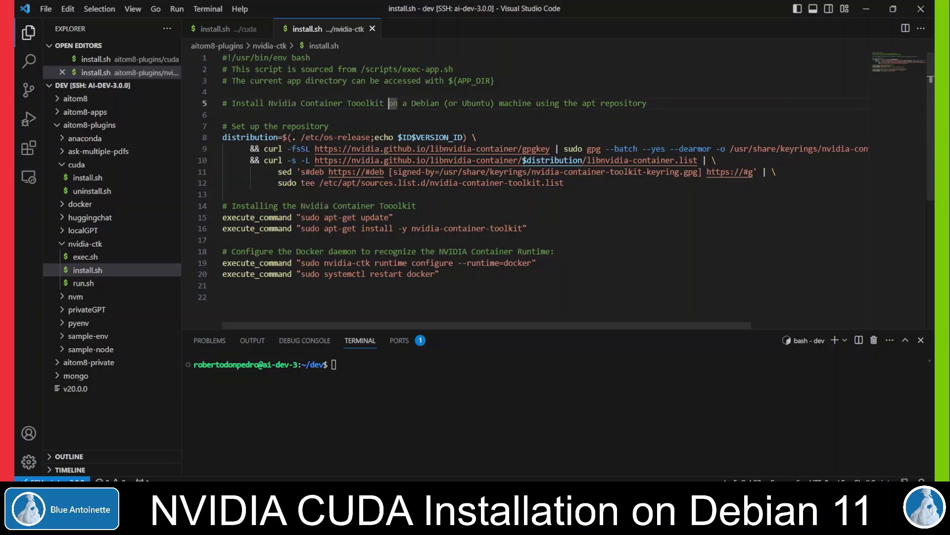
key(ctrl+shift+Right)
key(ctrl+shift+Right)
drag(221, 127, 565, 183)
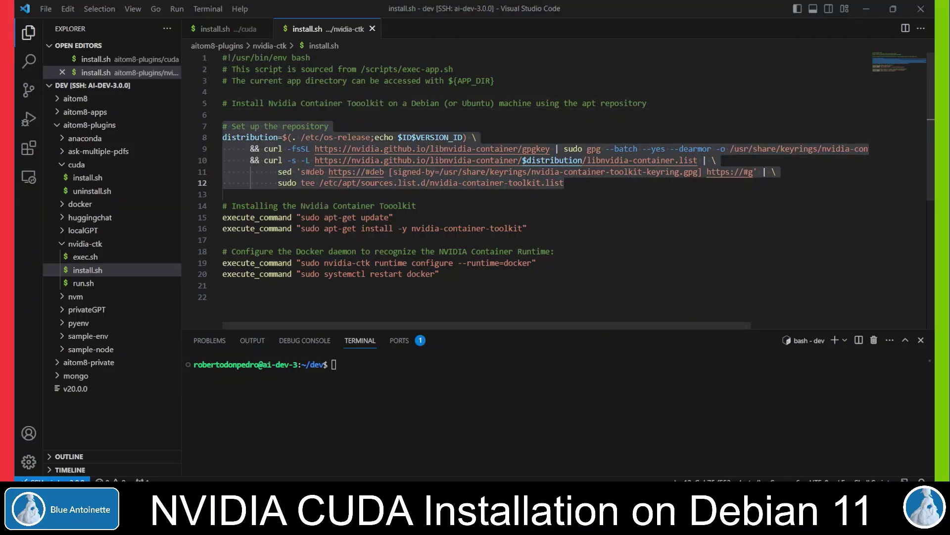
drag(223, 206, 222, 240)
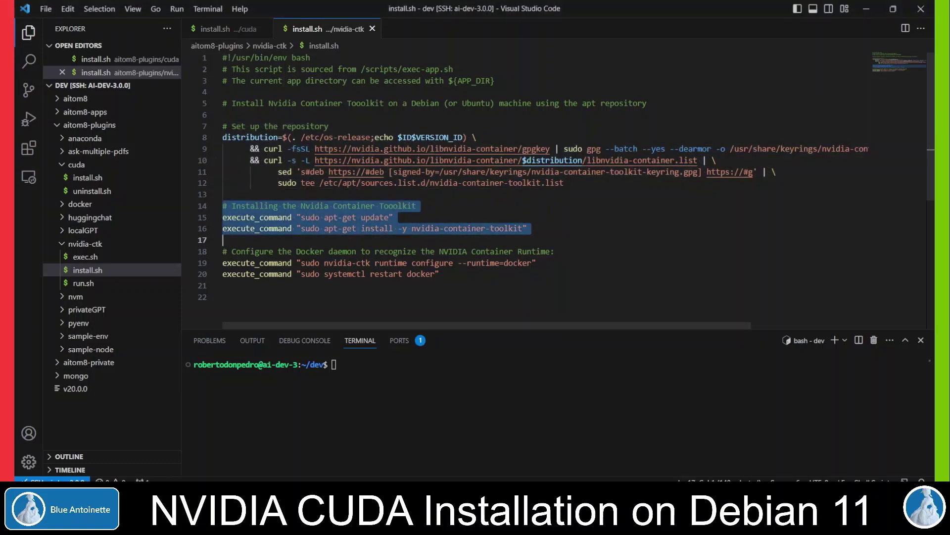
drag(205, 251, 206, 263)
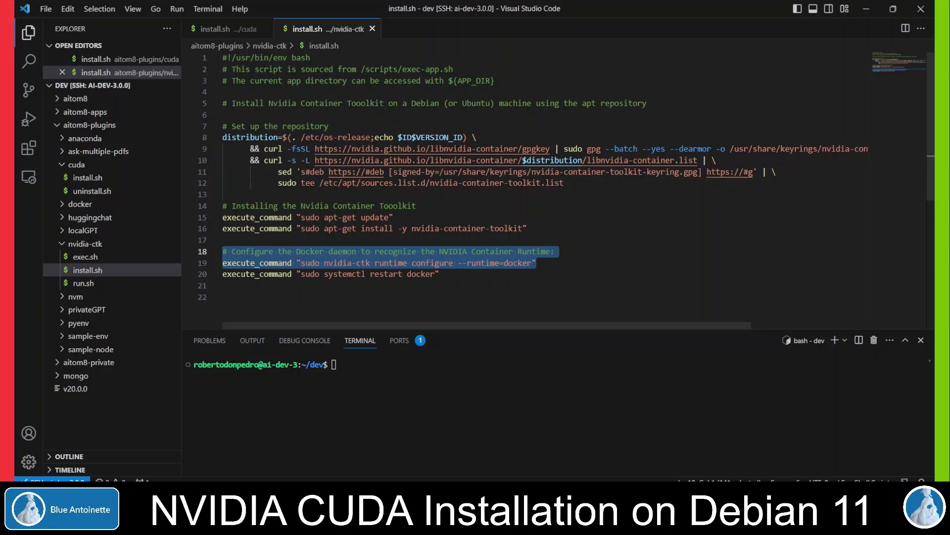
drag(440, 273, 223, 273)
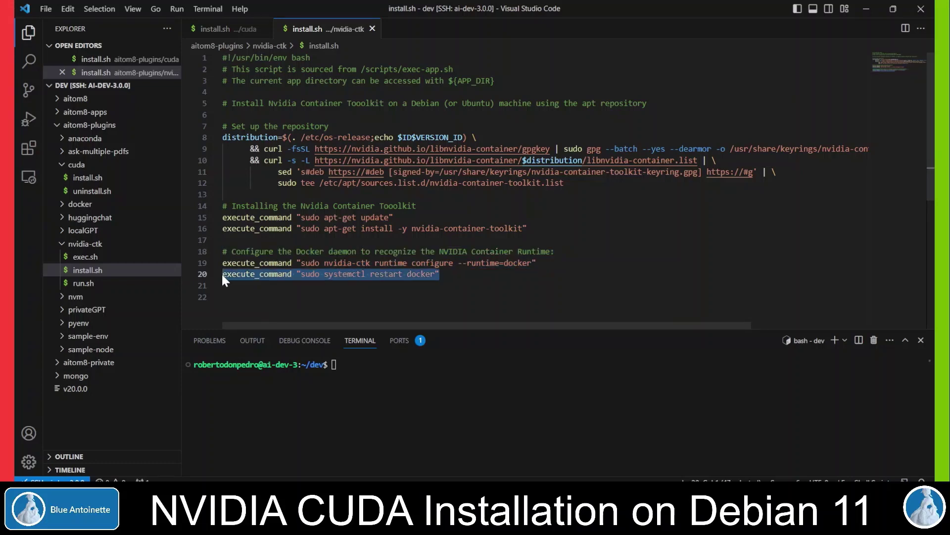